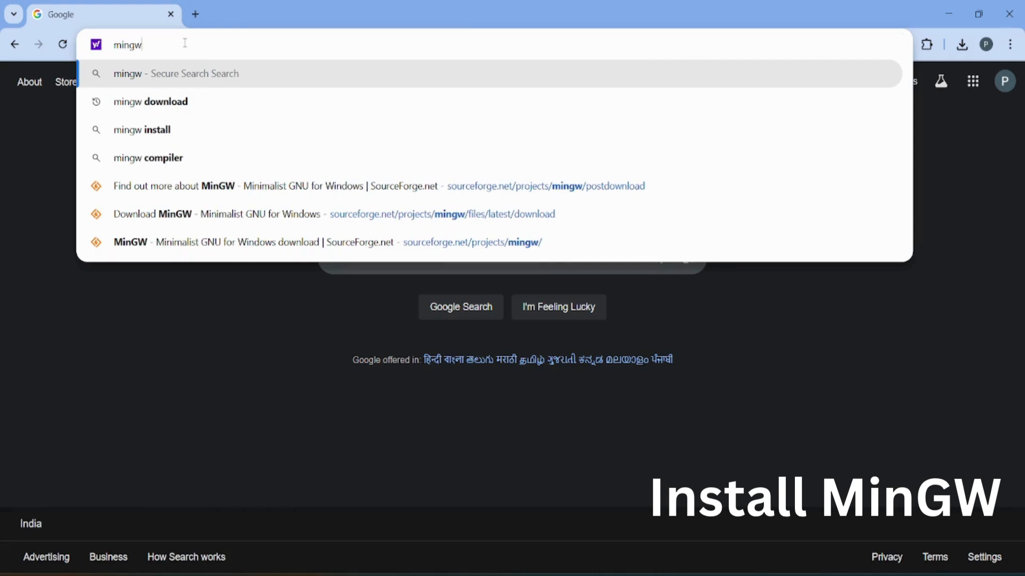
- Search the web for "mingw download" and download the MinGW installer from its SourceForge project page
key("Down")
key("Return")
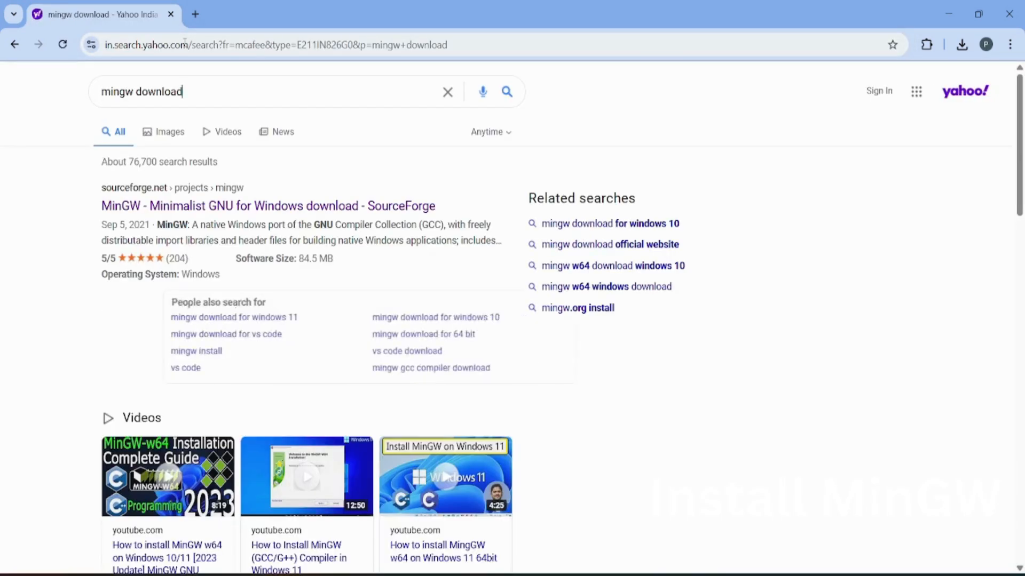
left_click(133, 212)
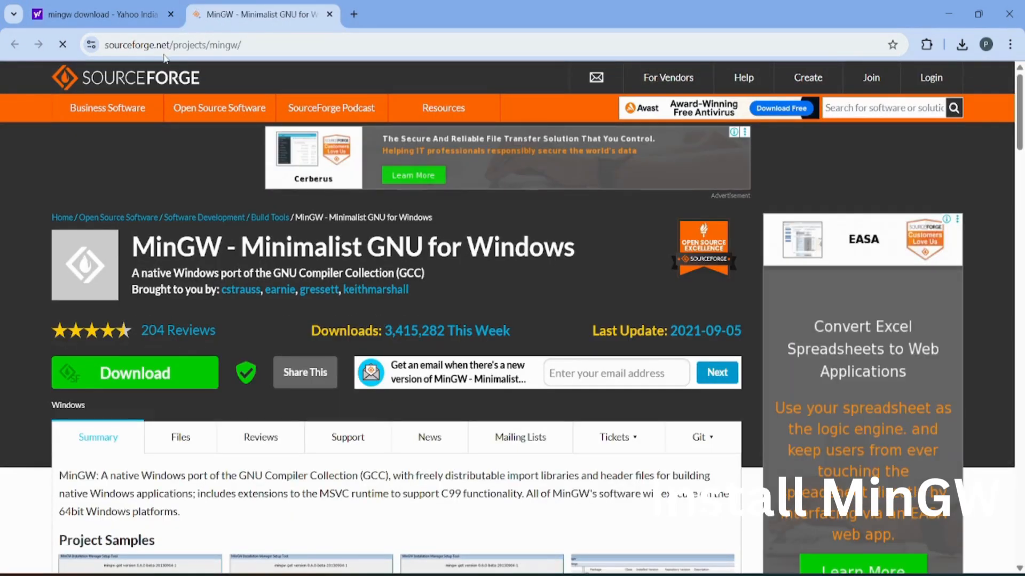
left_click(159, 383)
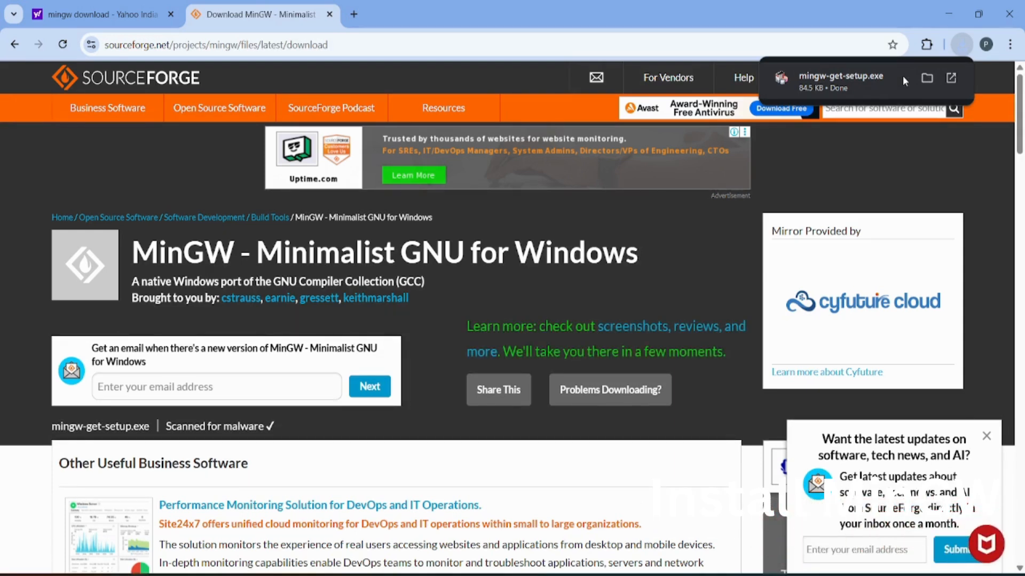
- Run mingw-get-setup.exe and set up the MinGW Installation Manager in C:\MinGW with the default preferences
left_click(902, 76)
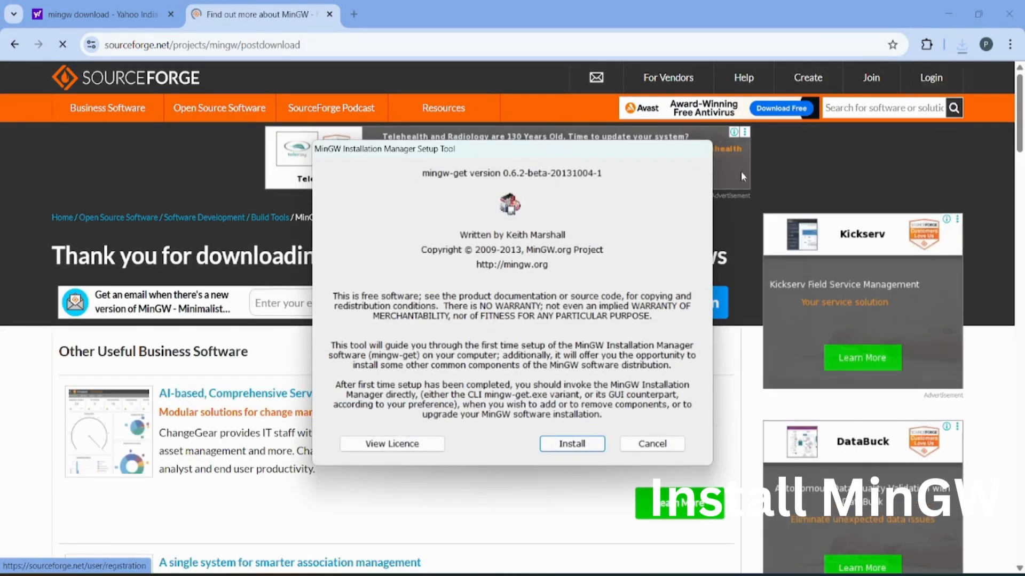
left_click(571, 446)
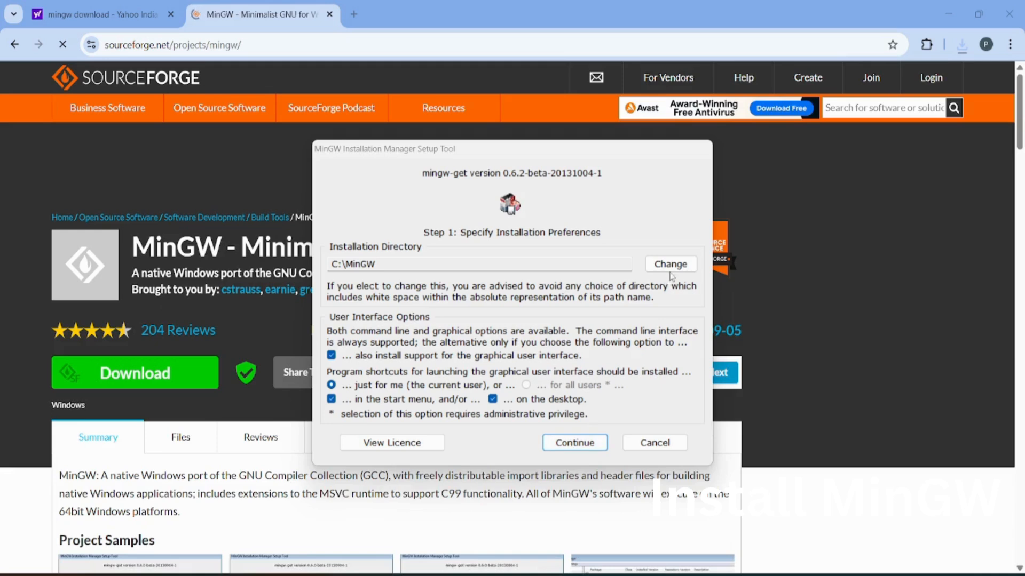
left_click(562, 446)
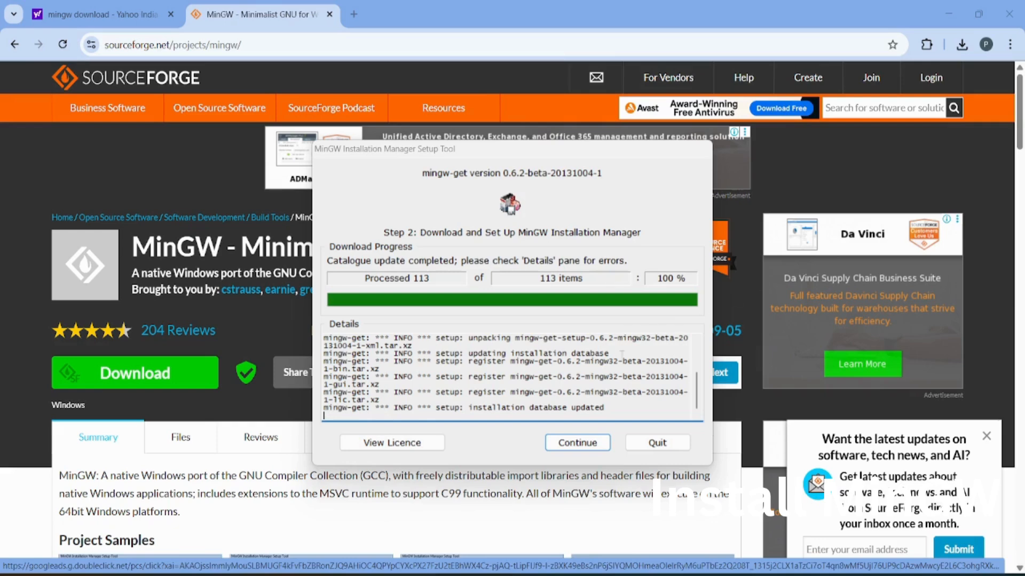
left_click(572, 443)
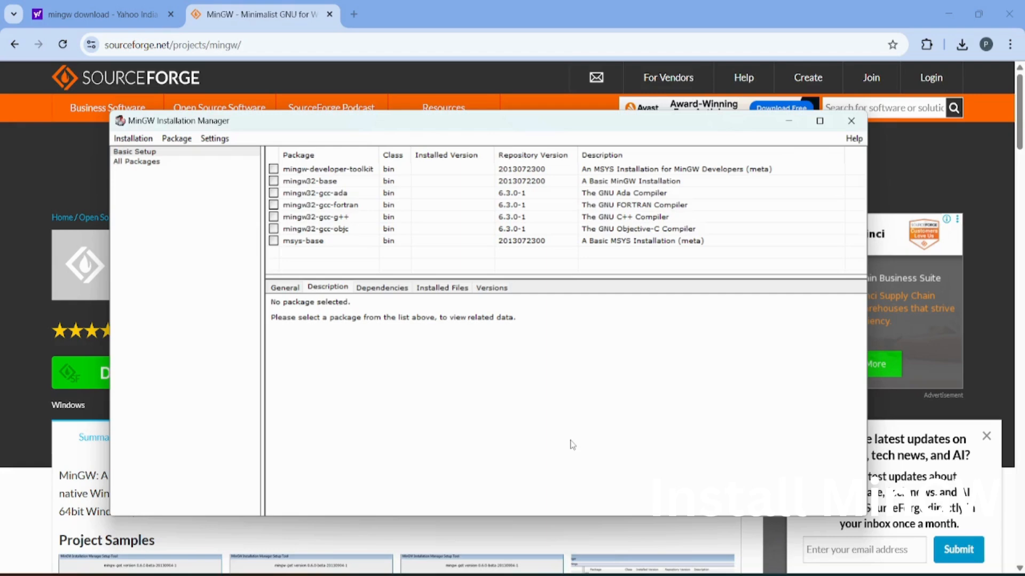
- In the Basic Setup packages, mark mingw-developer-toolkit, mingw32-base, mingw32-gcc-g++ and mingw32-gcc-objc for installation
left_click(820, 121)
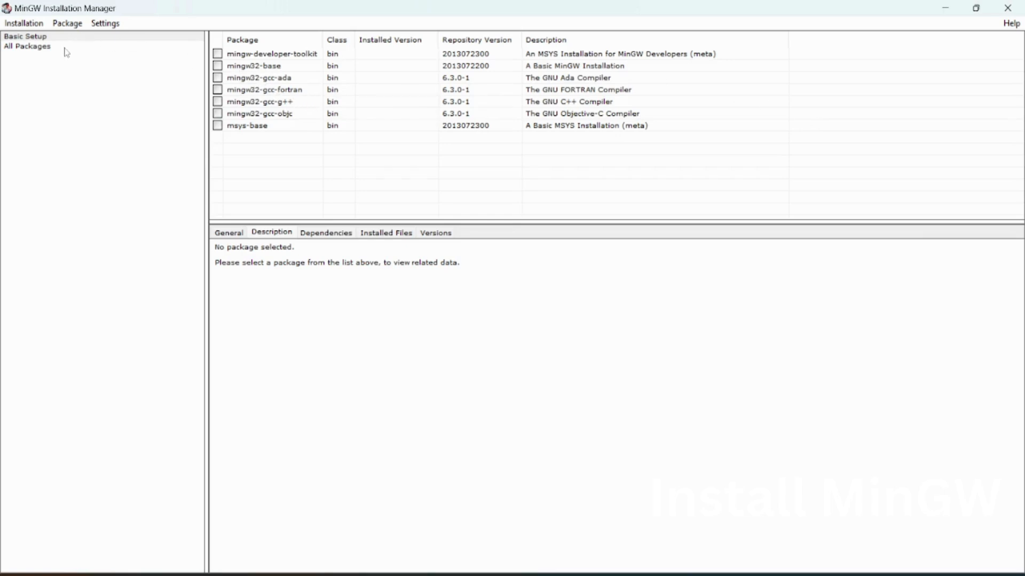
left_click(35, 38)
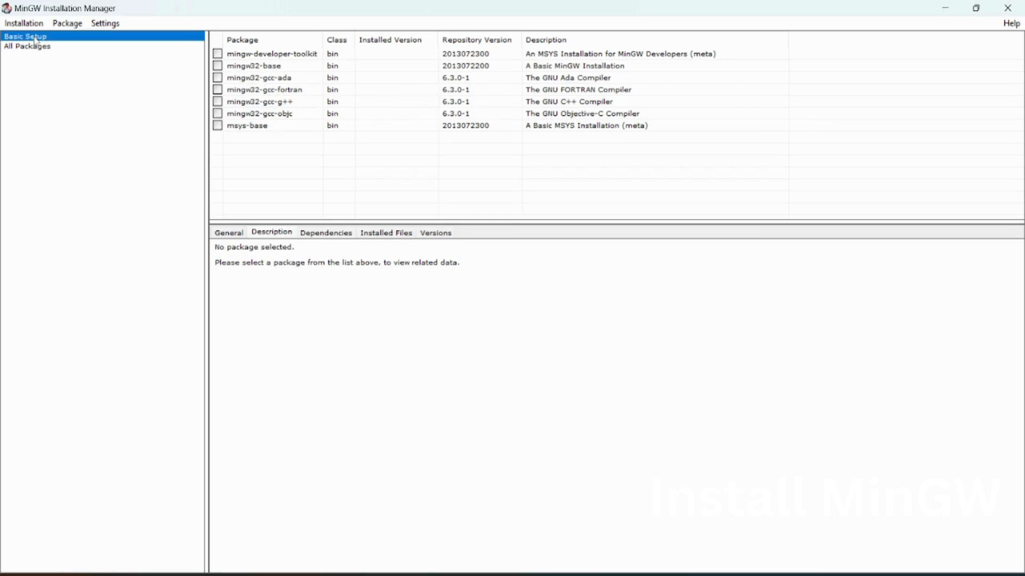
left_click(220, 56)
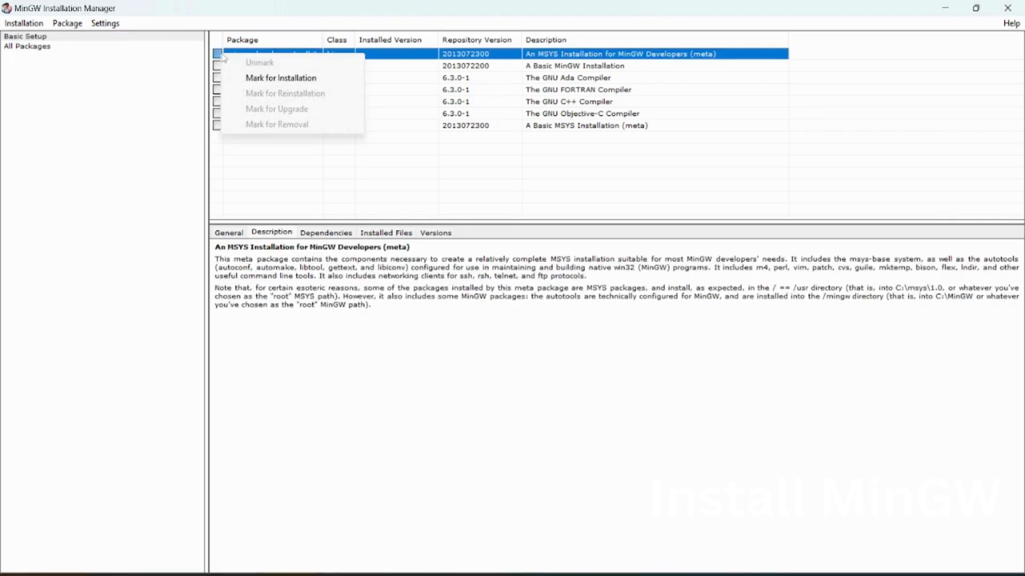
left_click(262, 80)
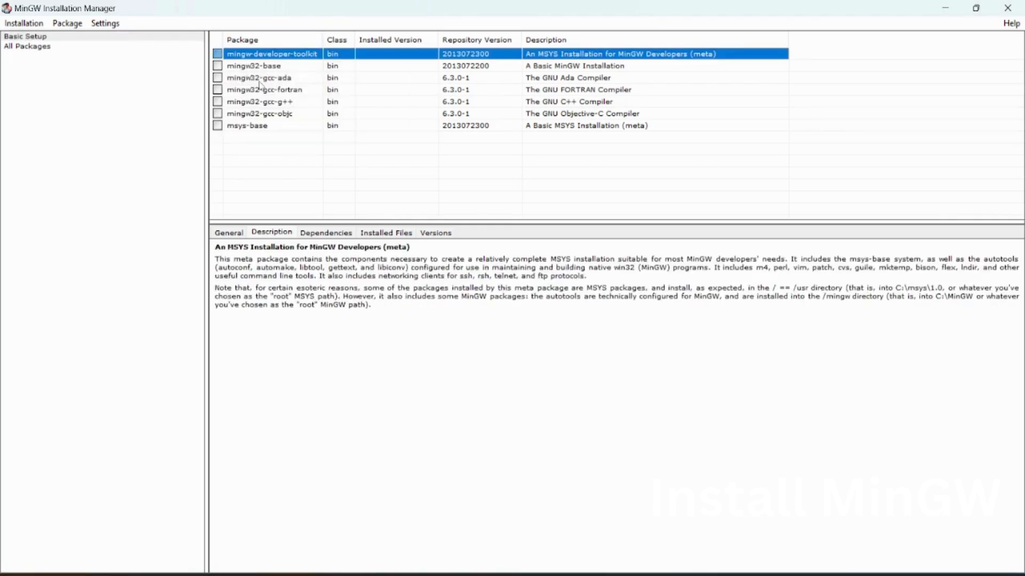
left_click(218, 66)
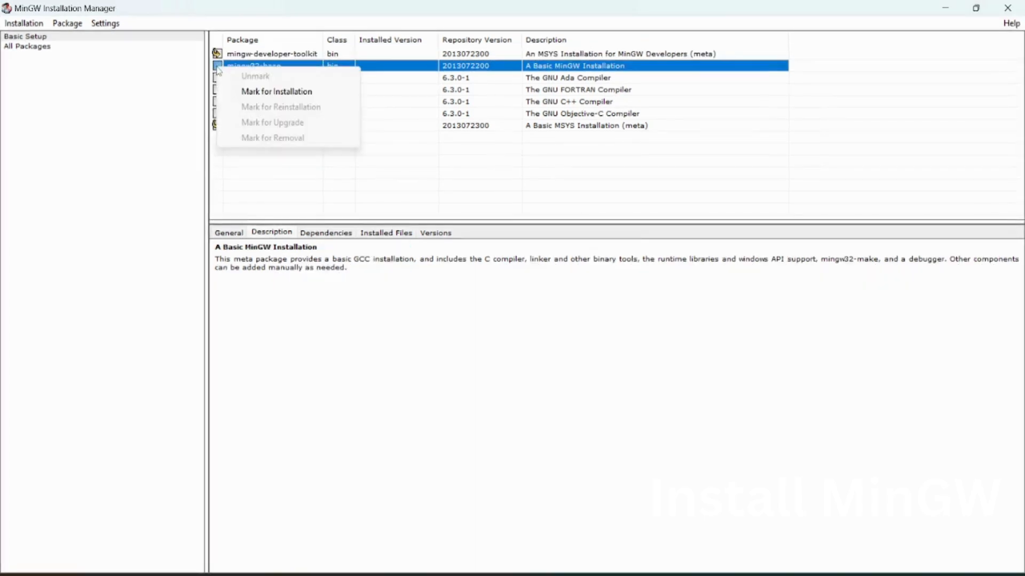
left_click(243, 91)
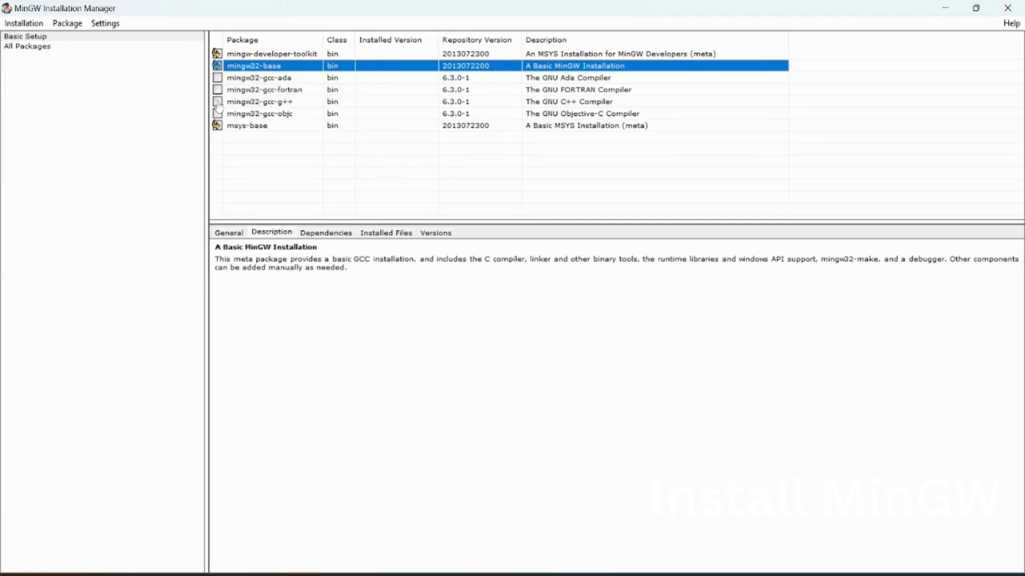
left_click(218, 102)
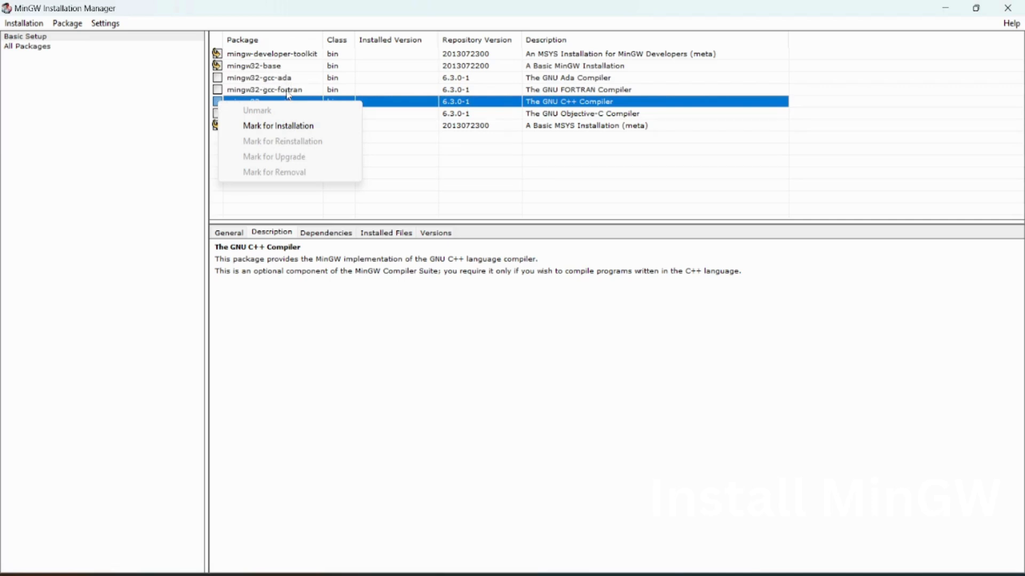
left_click(273, 126)
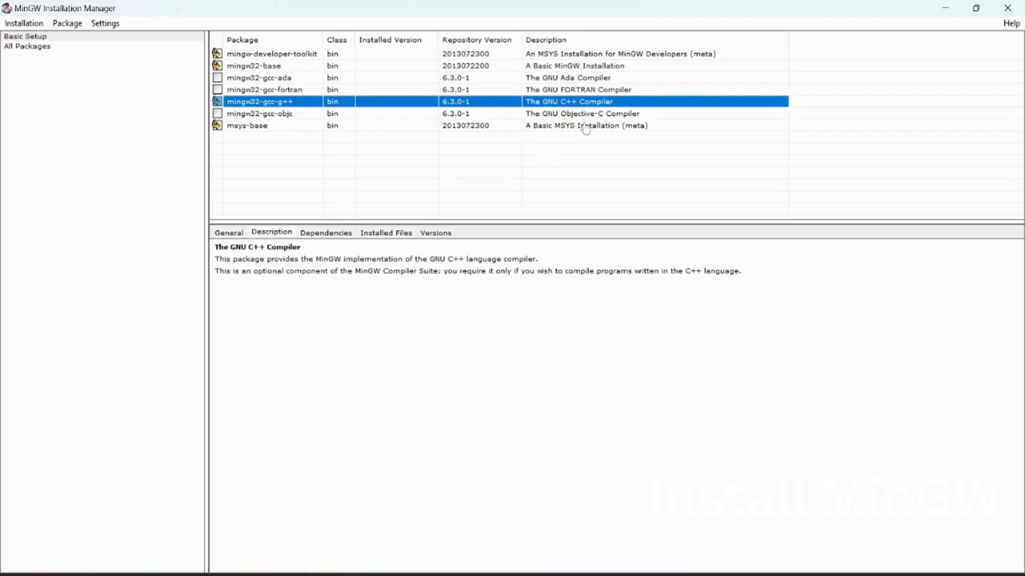
left_click(218, 115)
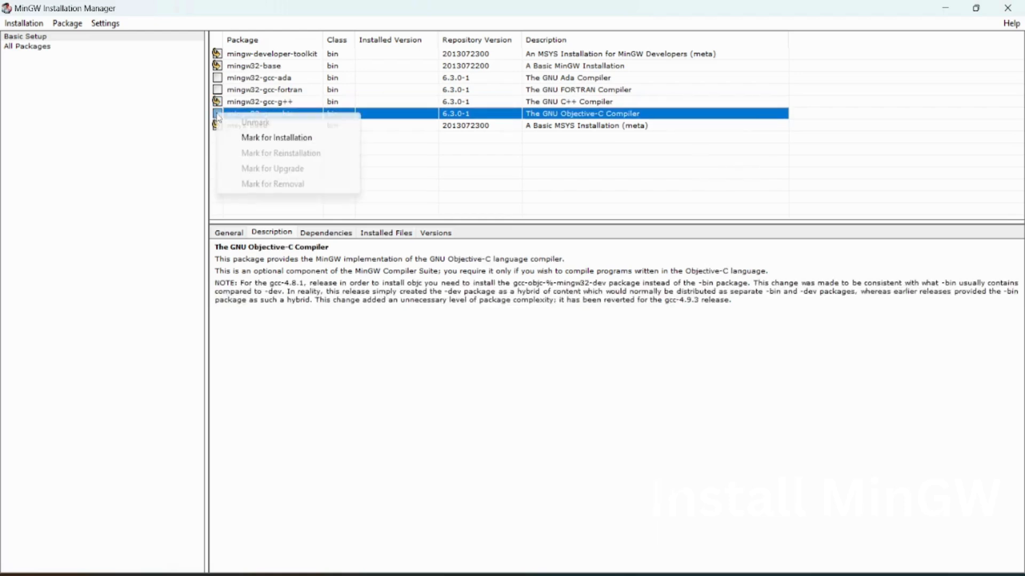
left_click(256, 139)
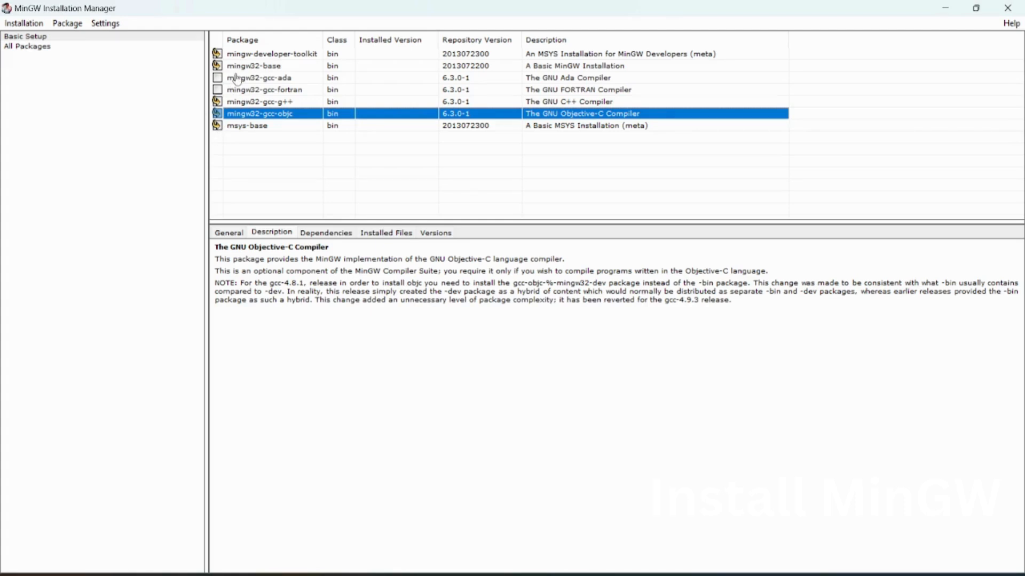
- Apply the pending package changes to install the marked packages, and close the finished installation dialog
left_click(14, 24)
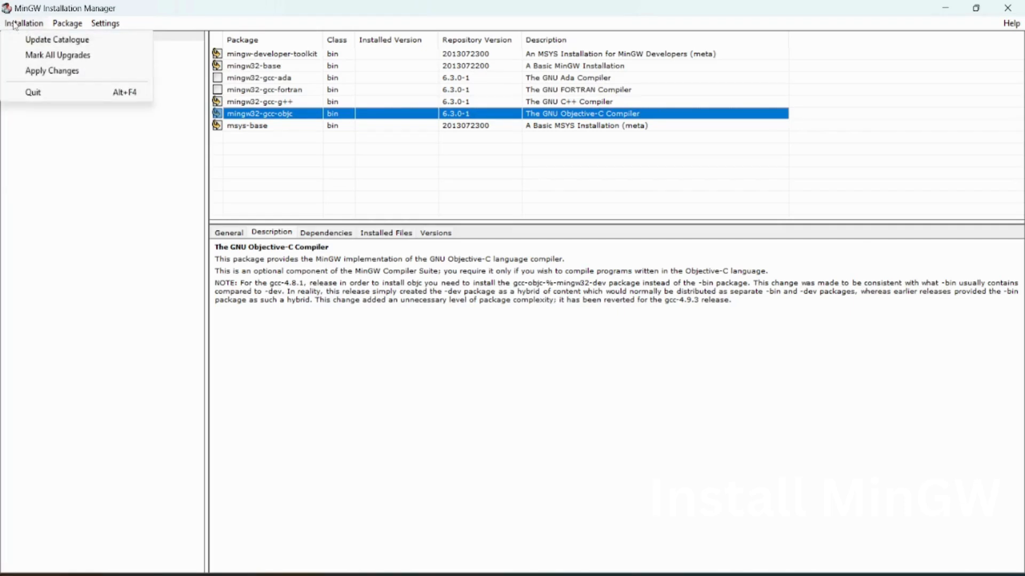
left_click(55, 75)
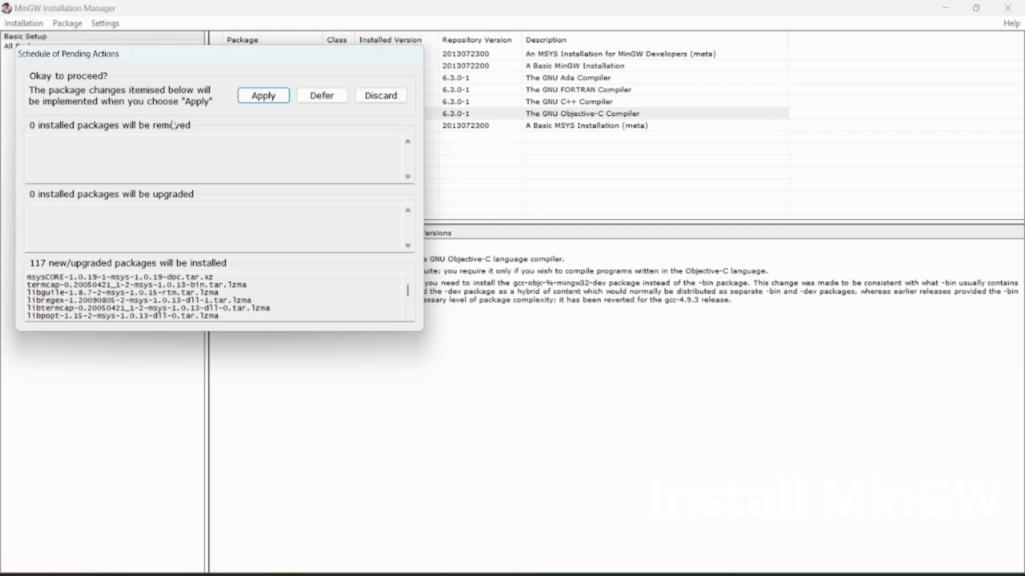
left_click(255, 99)
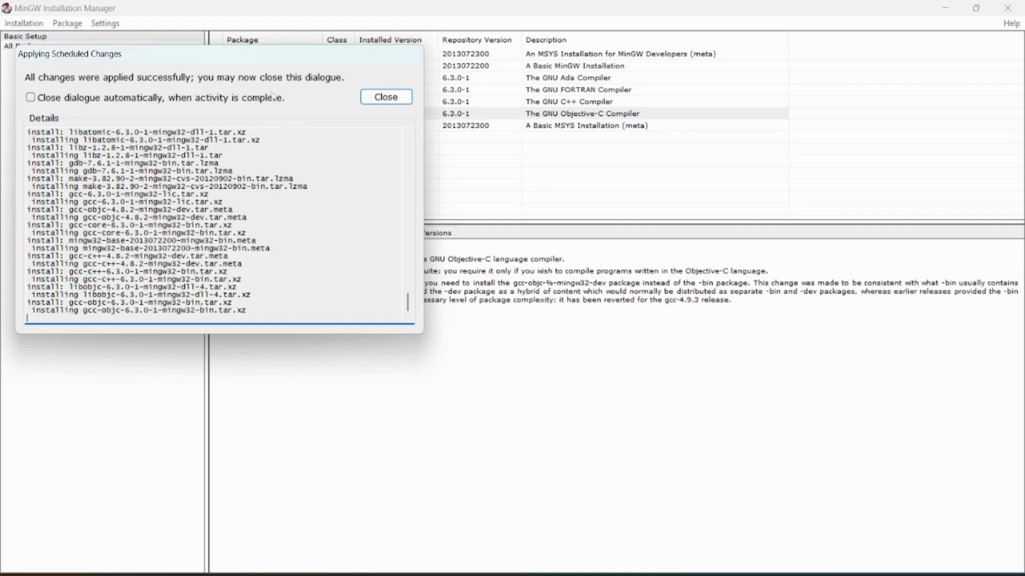
left_click(380, 99)
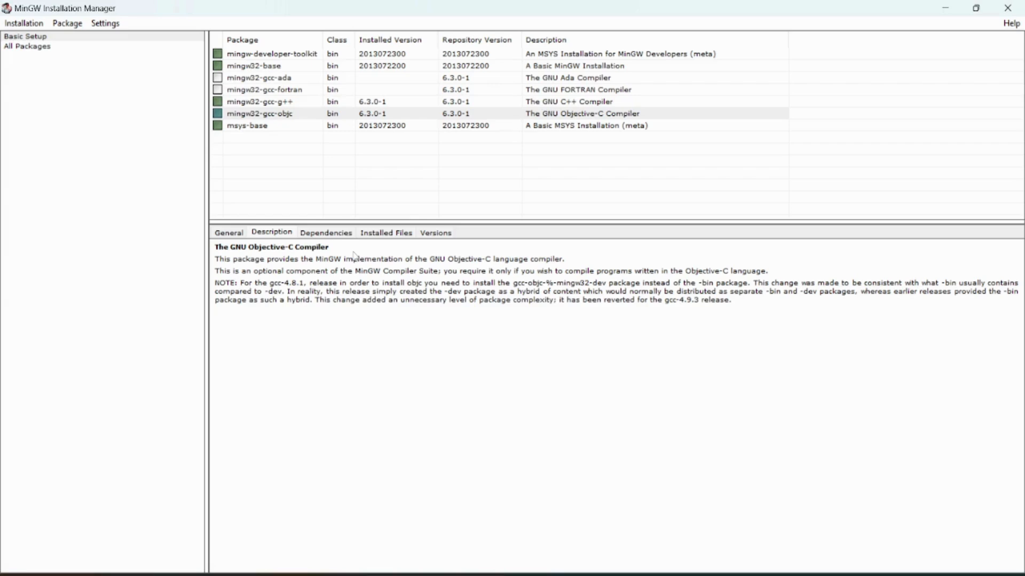
- Switch to File Explorer and check the C: drive for the MinGW folder
left_click(617, 574)
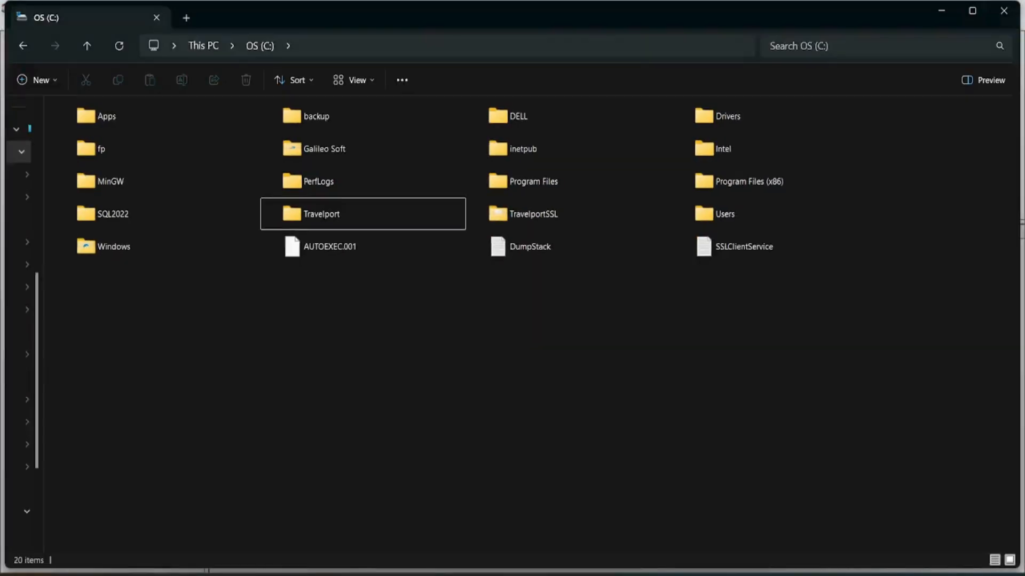
left_click(115, 184)
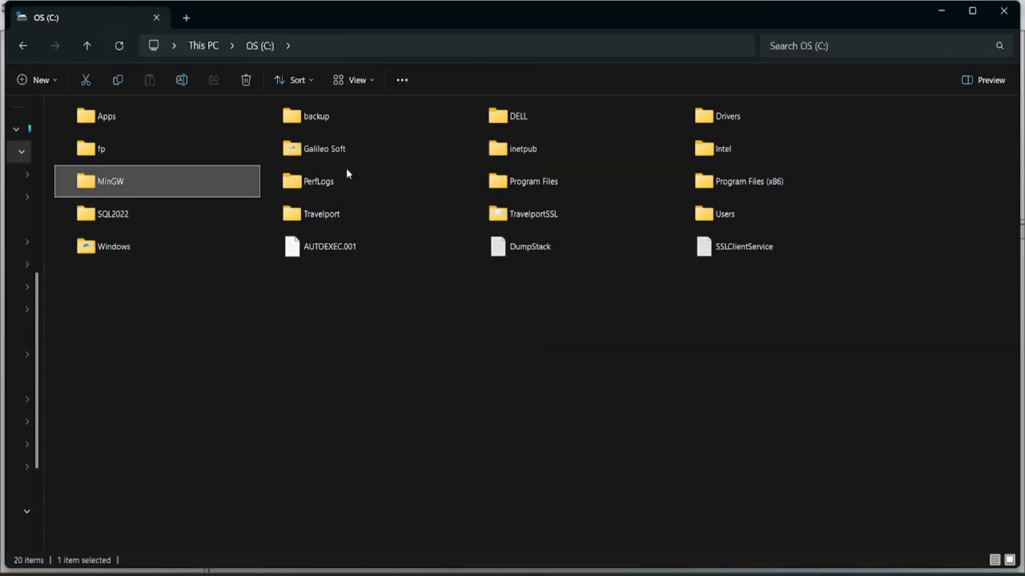
left_click(942, 10)
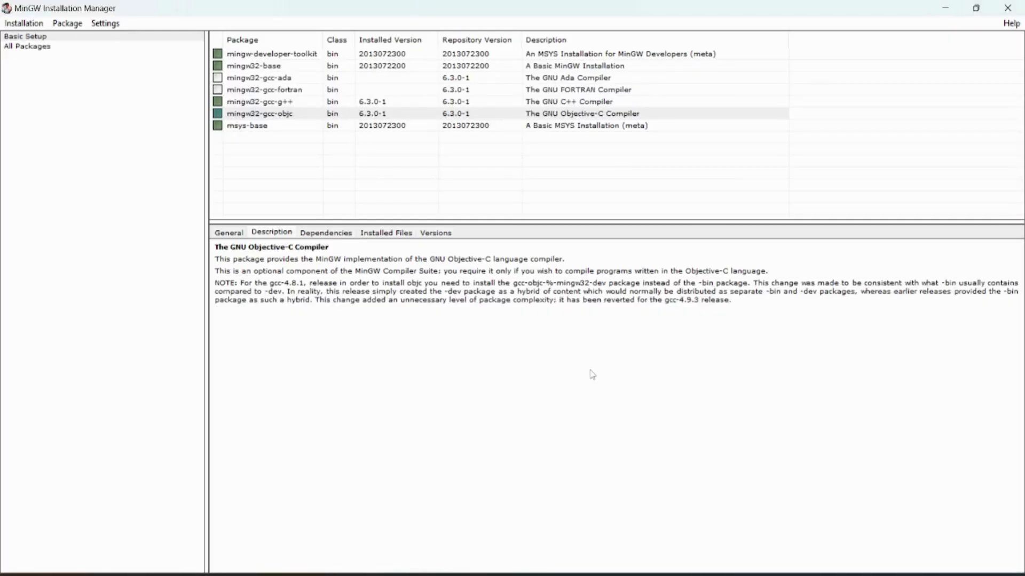
- Open Command Prompt and check the installed C++ compiler with "g++ --version"
key("super")
type("cmd")
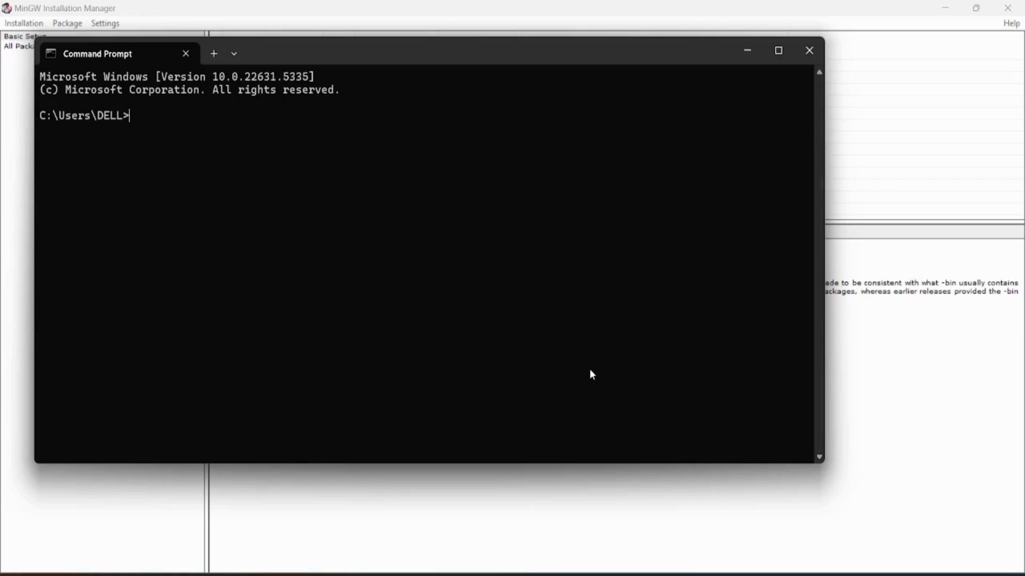
type("g++ --")
type("version")
key("Return")
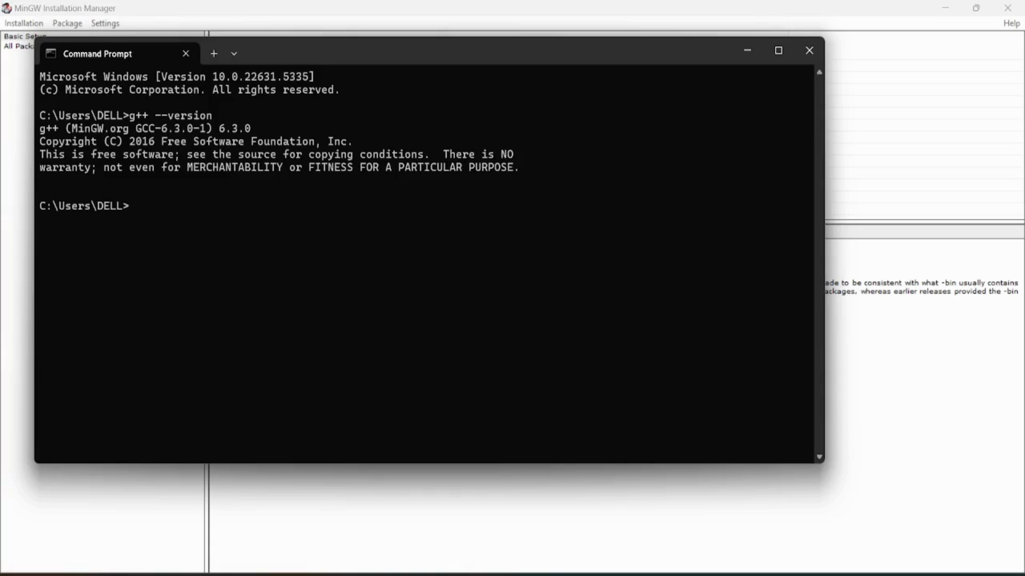